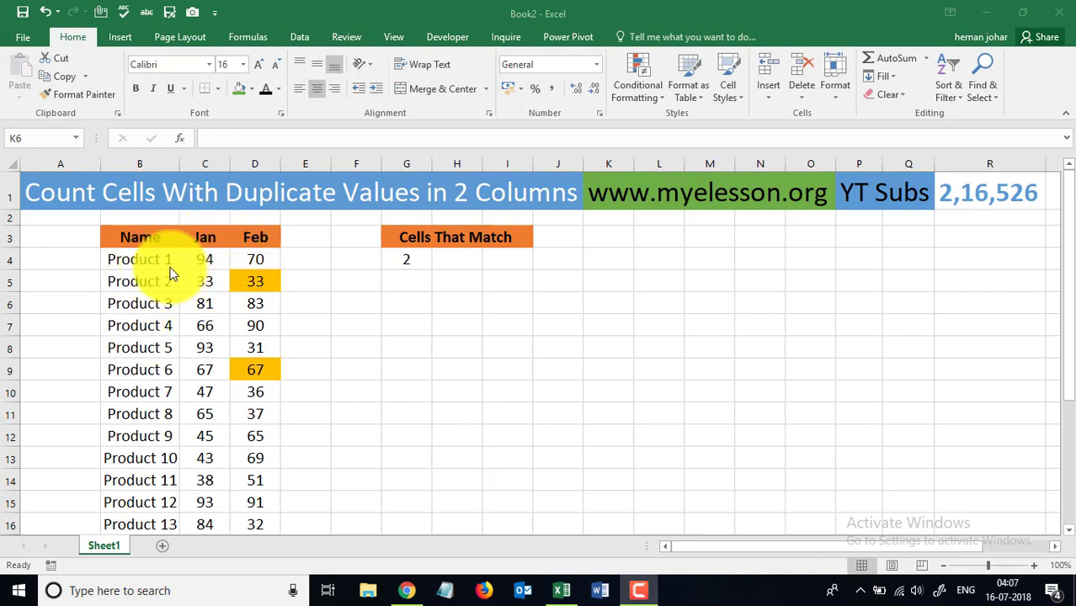
Step: Examine the Jan and Feb values, the highlighted matches and the SUMPRODUCT formula in G4 under Cells That Match
left_click(132, 258)
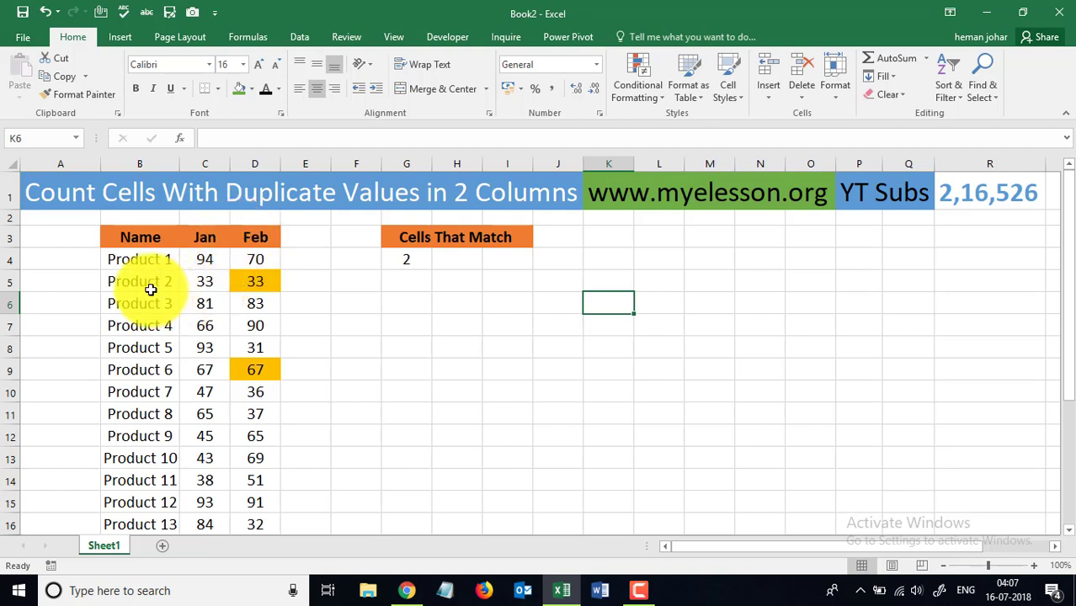
left_click(212, 281)
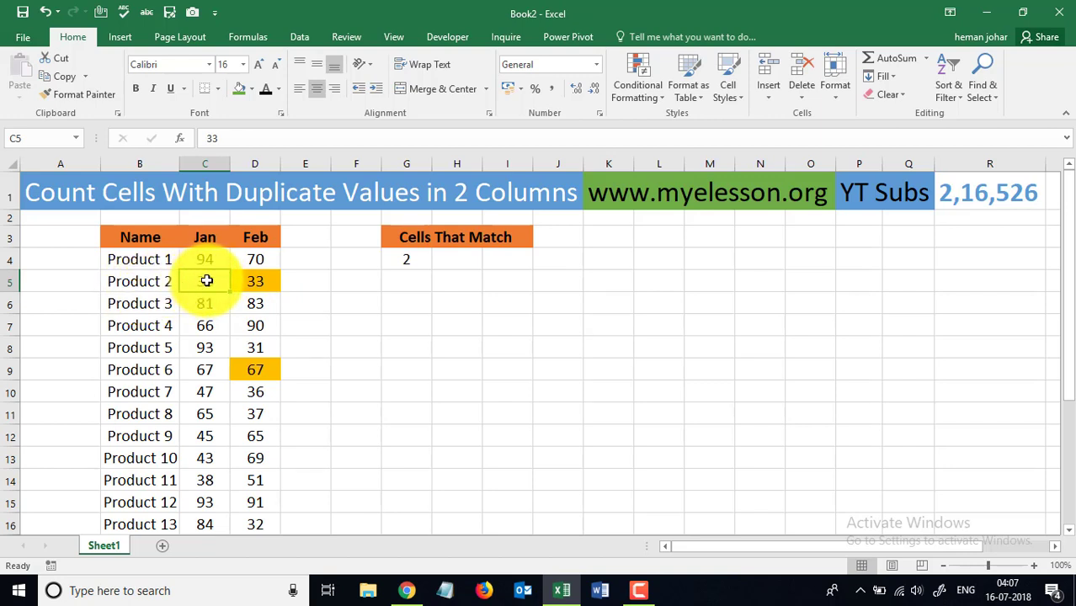
left_click(264, 282)
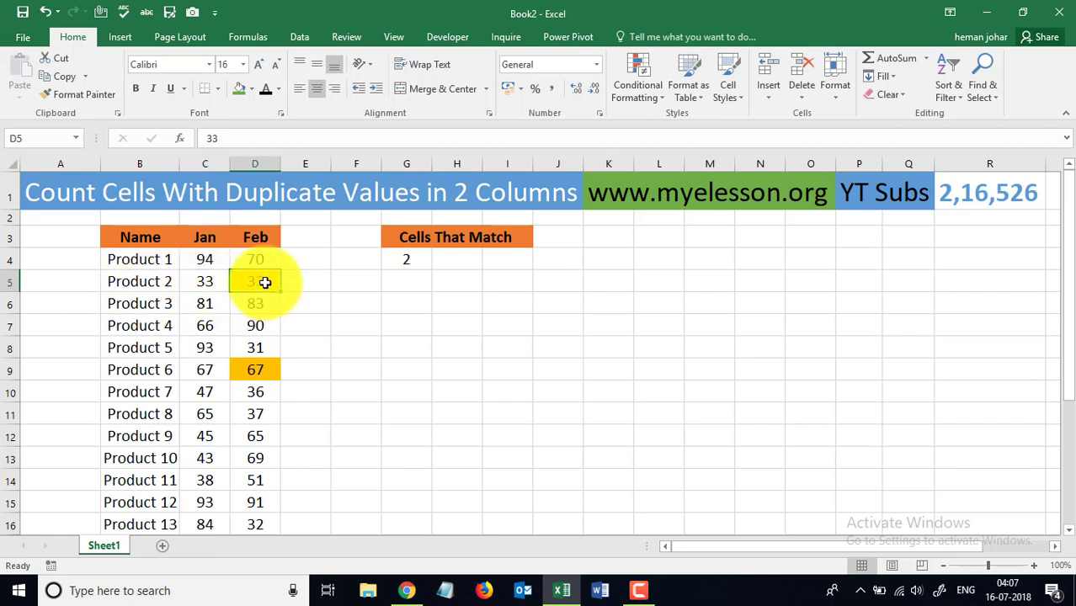
left_click(260, 368)
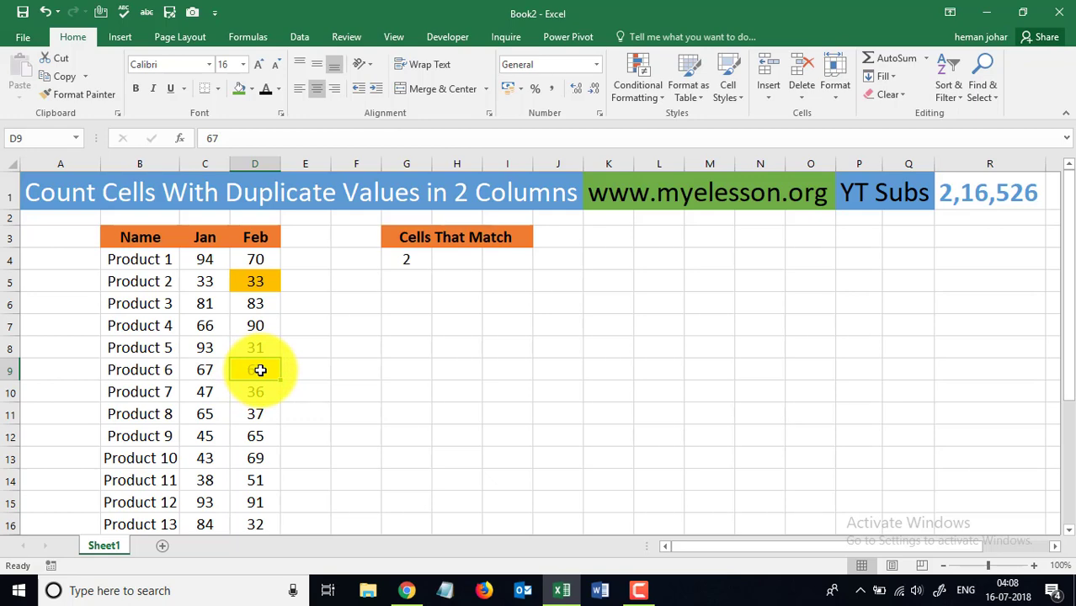
scroll(271, 377, "down", 4)
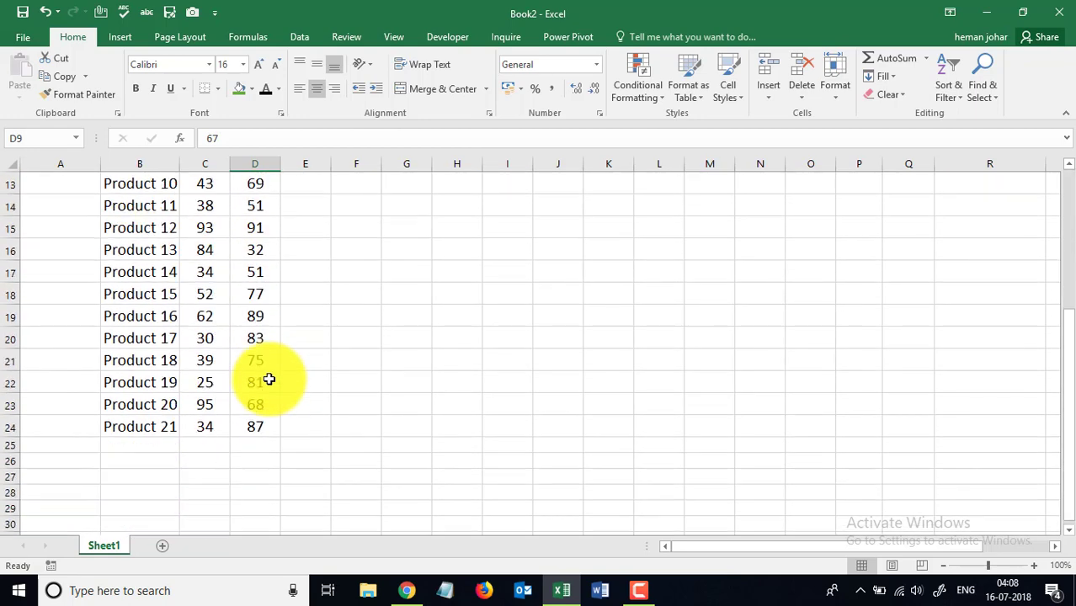
scroll(269, 380, "up", 4)
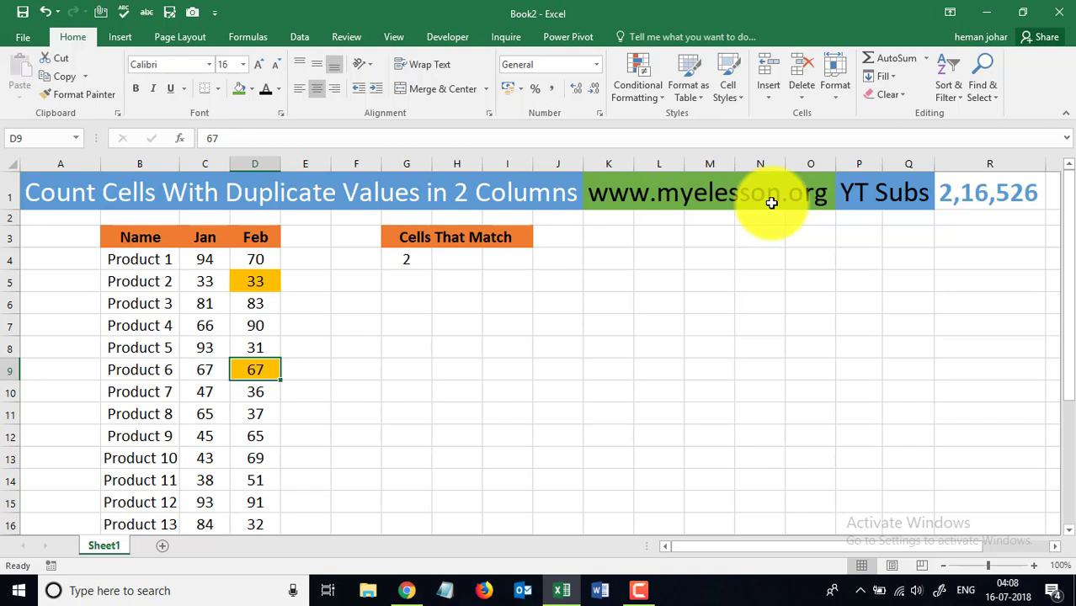
left_click(413, 261)
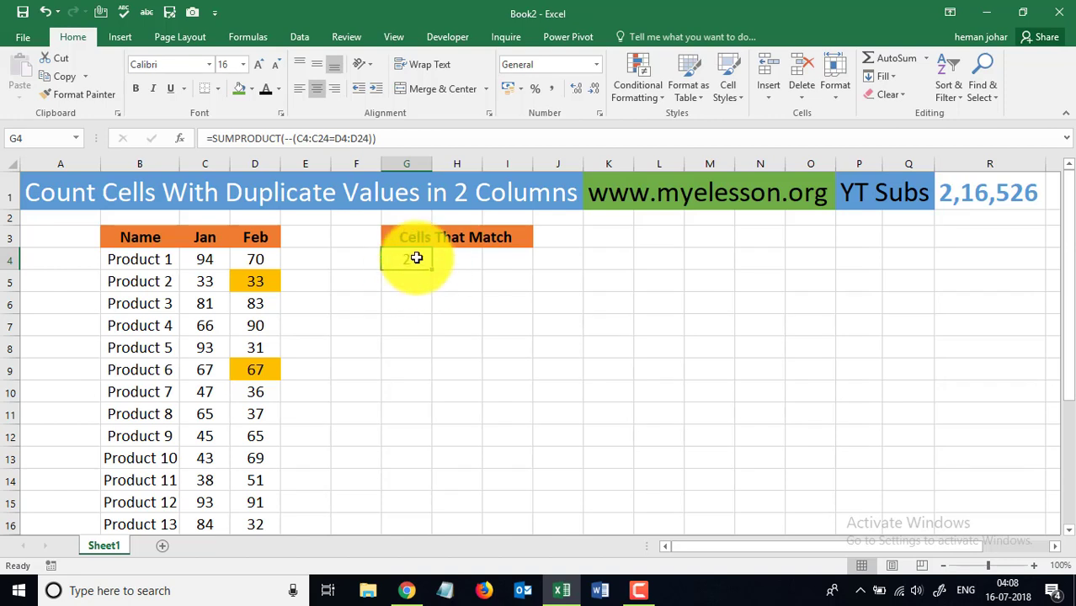
double_click(415, 261)
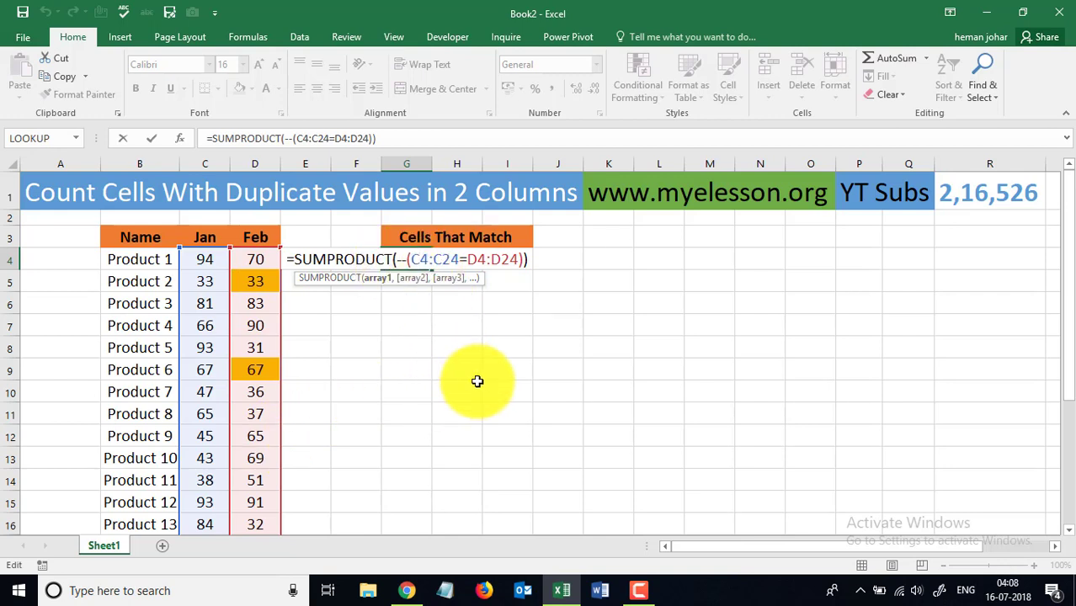
key("ctrl+Return")
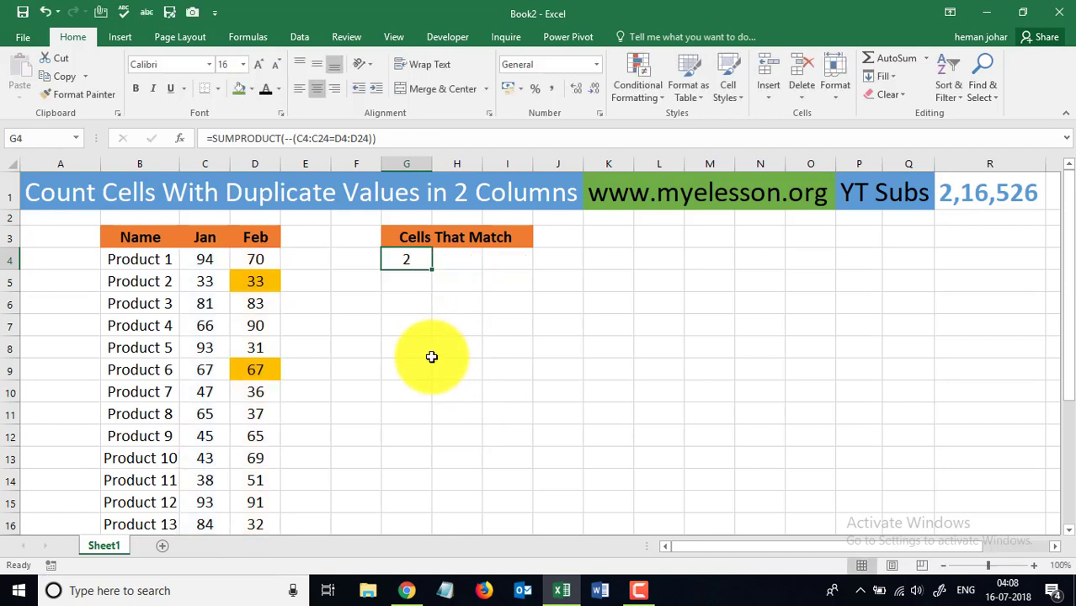
Step: Clear the existing formula from G4 and begin a new SUMPRODUCT formula in that cell
key("Delete")
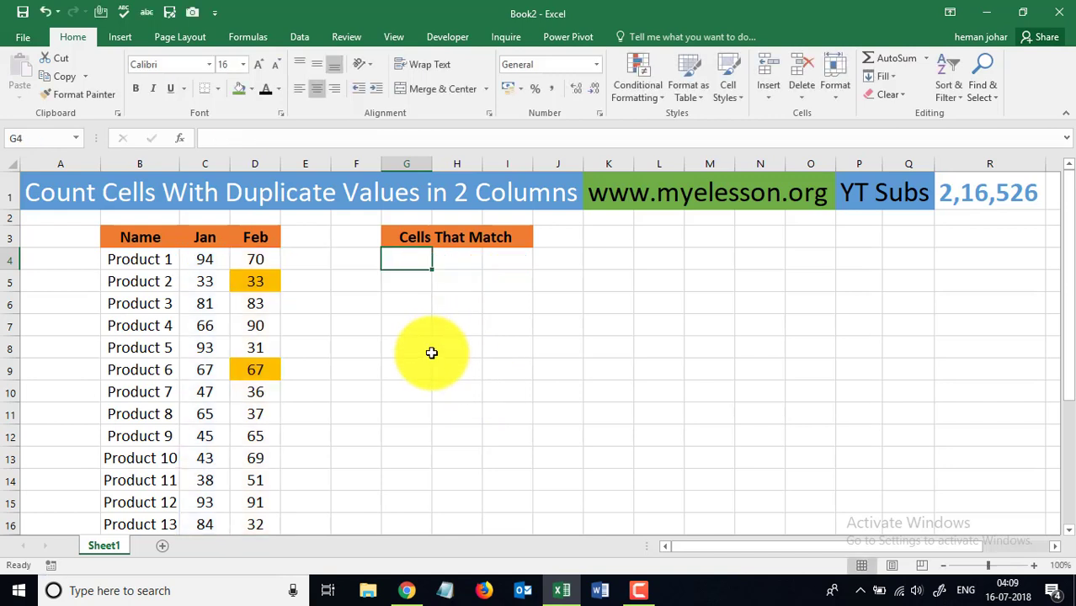
type("=")
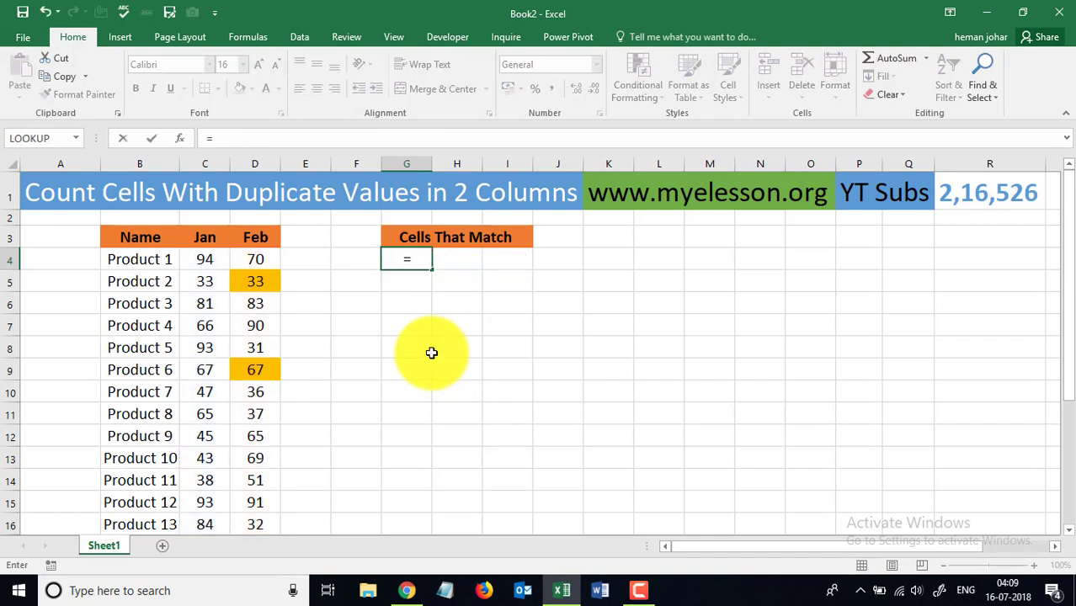
type("sum")
key("Down")
key("Down")
key("Down")
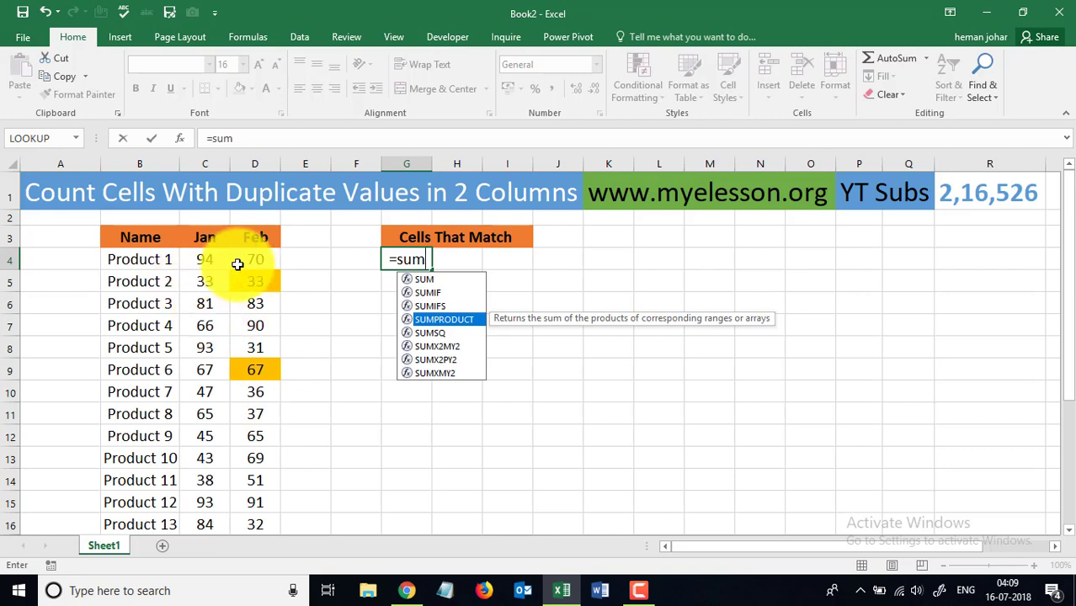
double_click(454, 321)
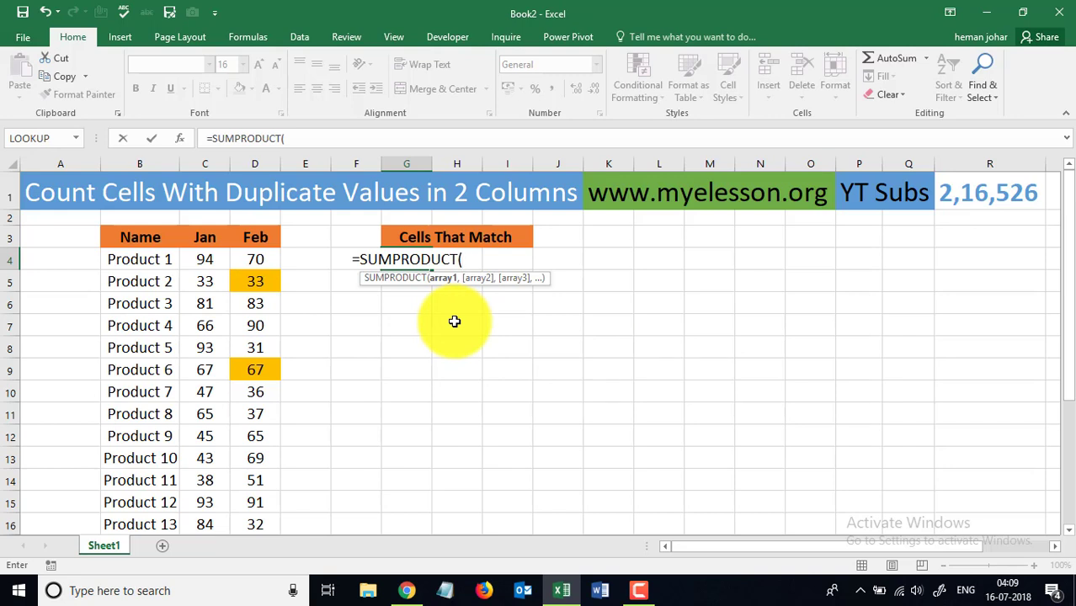
Step: Complete the formula in G4 as =SUMPRODUCT(--(C4:C24=D4:D24)) to compare the Jan and Feb columns
type("--")
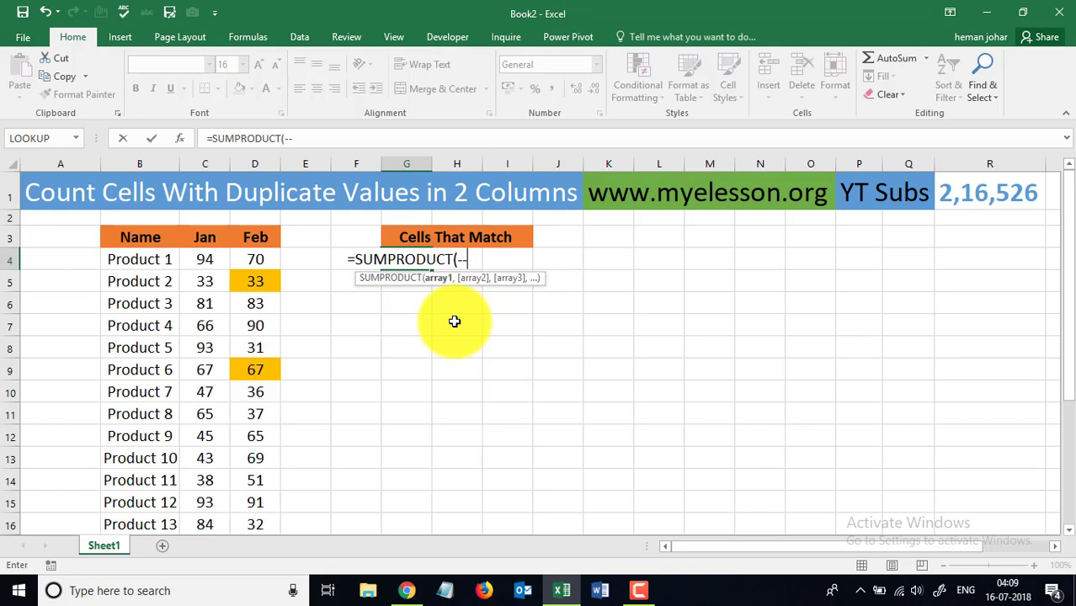
type("(")
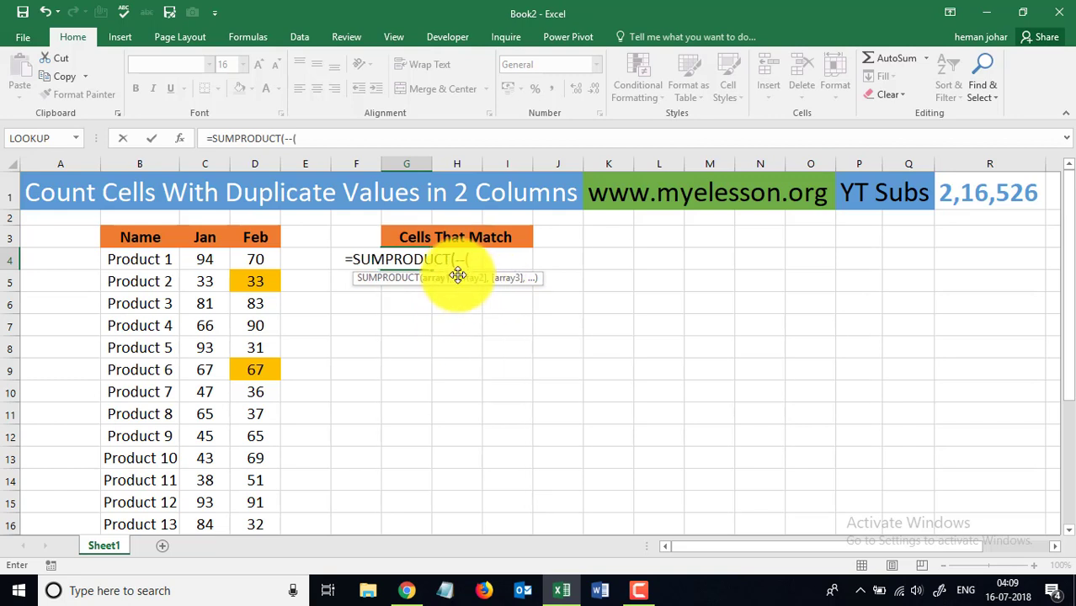
left_click_drag(205, 259, 204, 510)
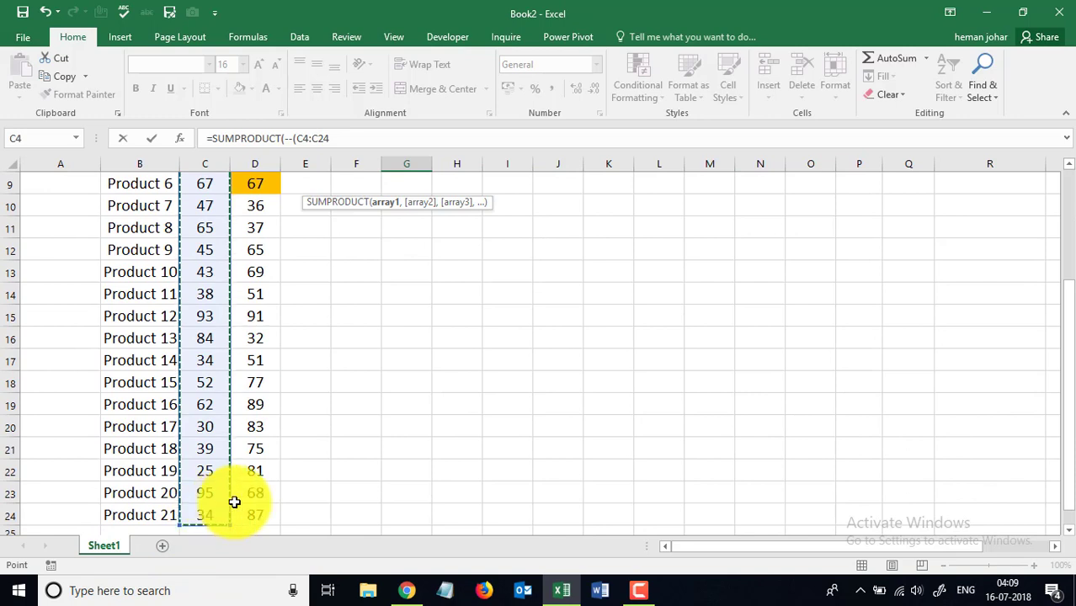
type("=")
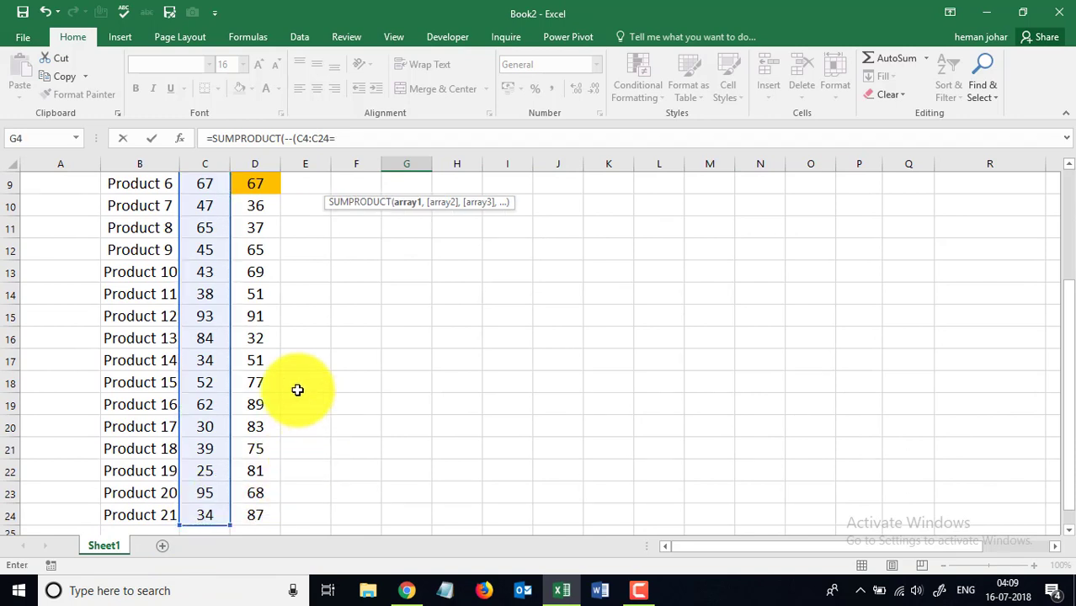
left_click_drag(252, 511, 256, 220)
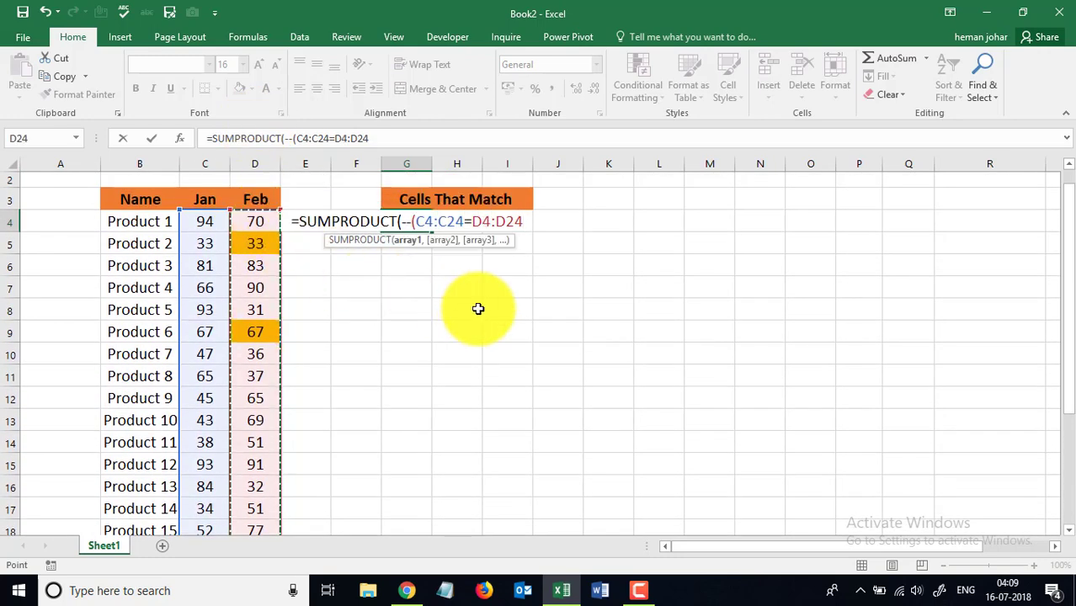
type("))")
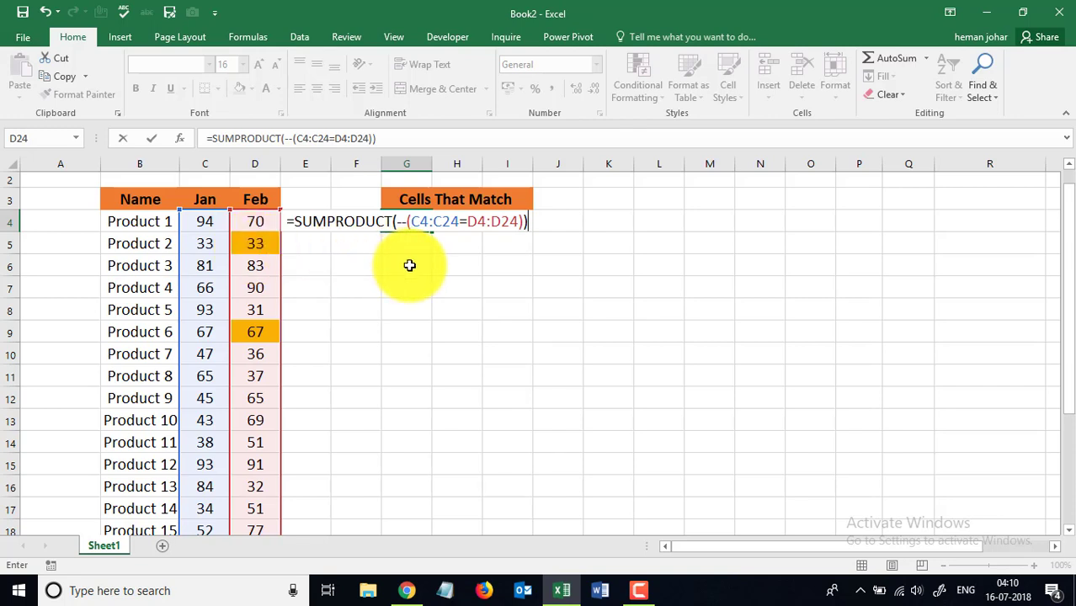
key("Return")
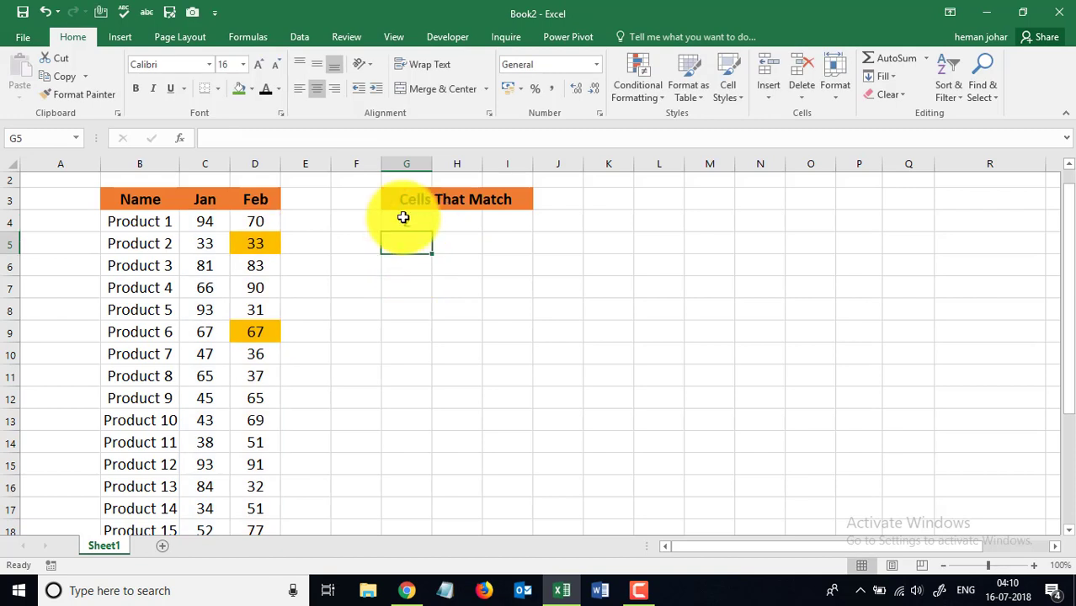
Step: Change the Feb value of Product 8 to 65 and that of Product 11 to 38
left_click(255, 378)
type("65")
key("Return")
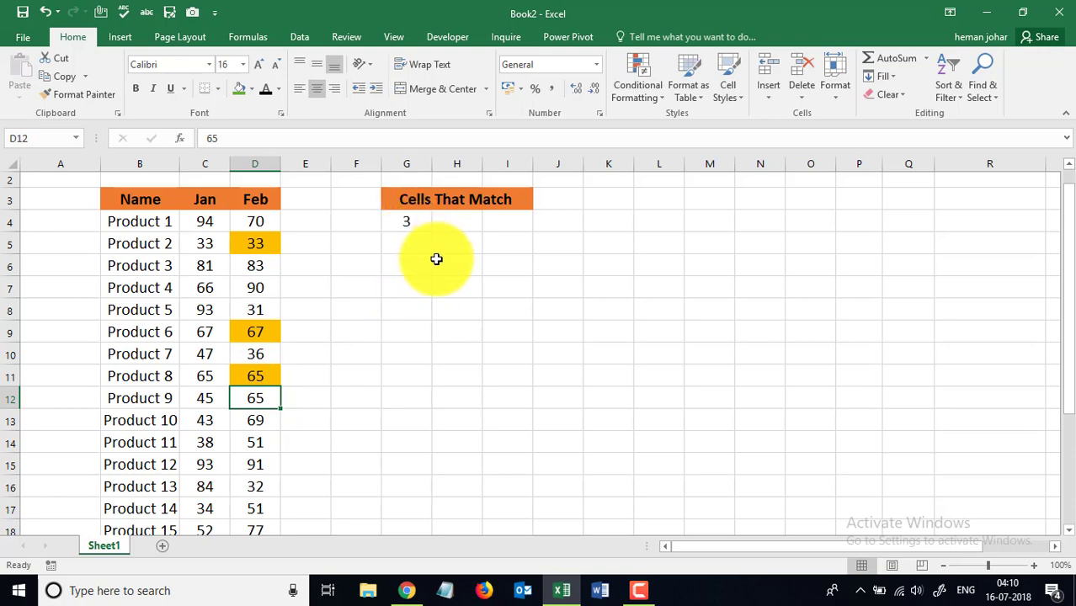
scroll(434, 260, "up", 1)
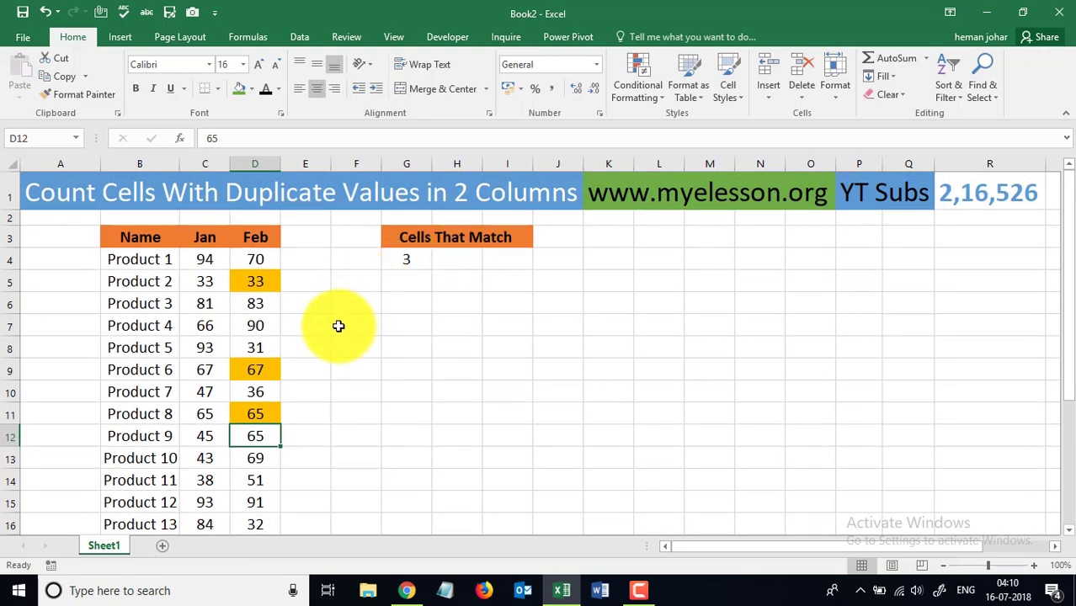
left_click(257, 482)
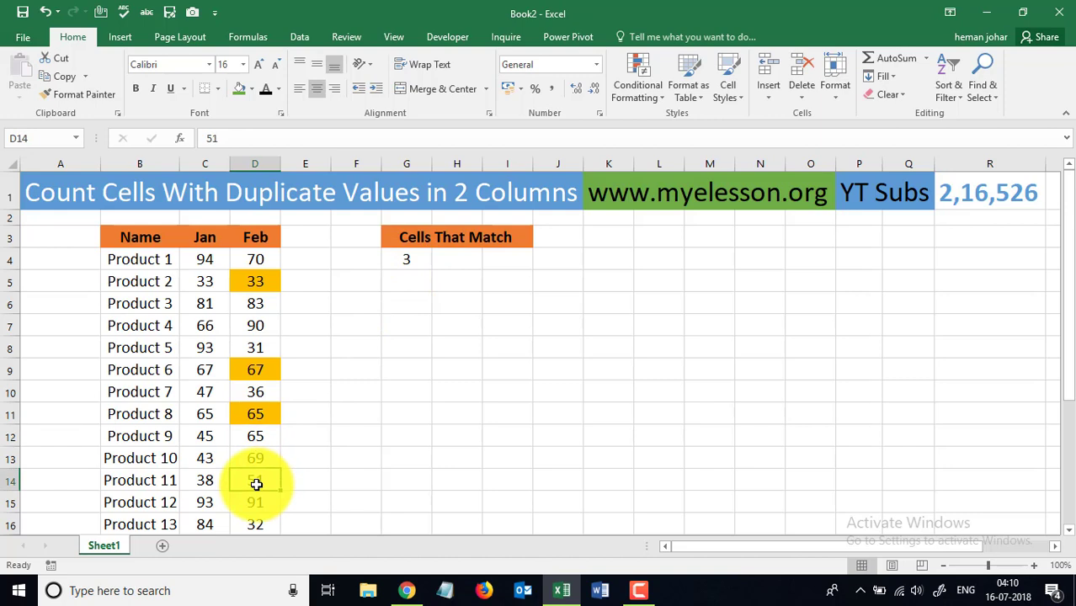
type("38")
key("Return")
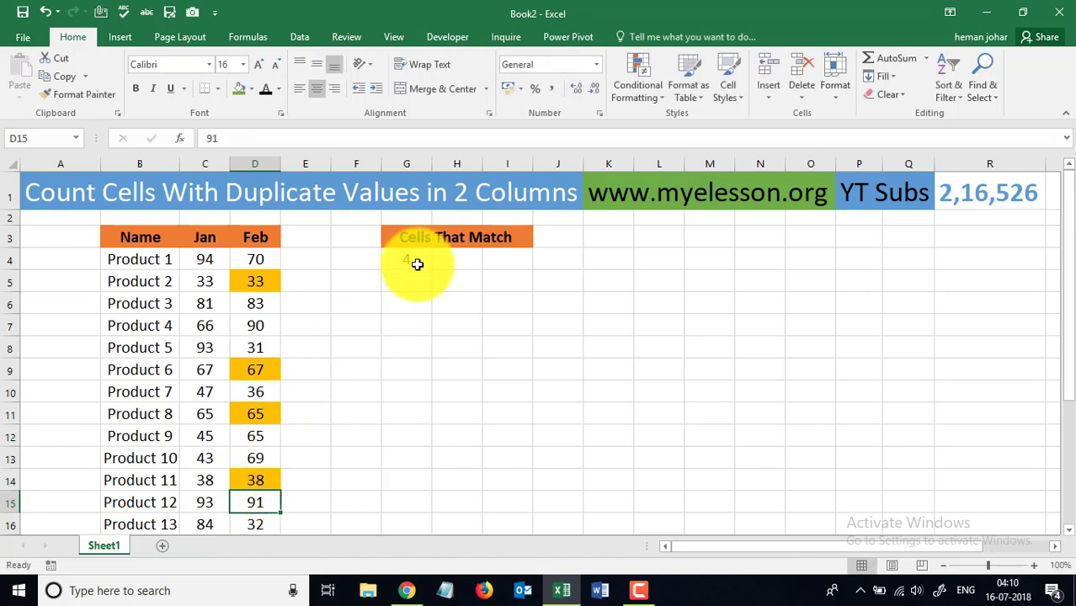
Step: Evaluate the column comparison in G4 with Evaluate Formula, and inspect the ranges the formula references in the cell
left_click(419, 259)
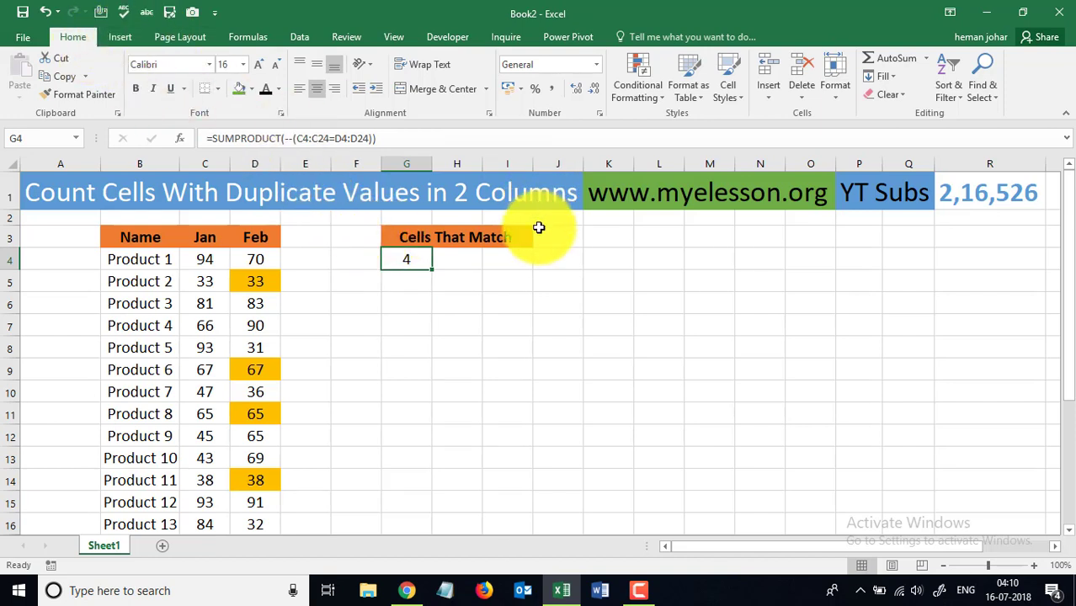
left_click(248, 37)
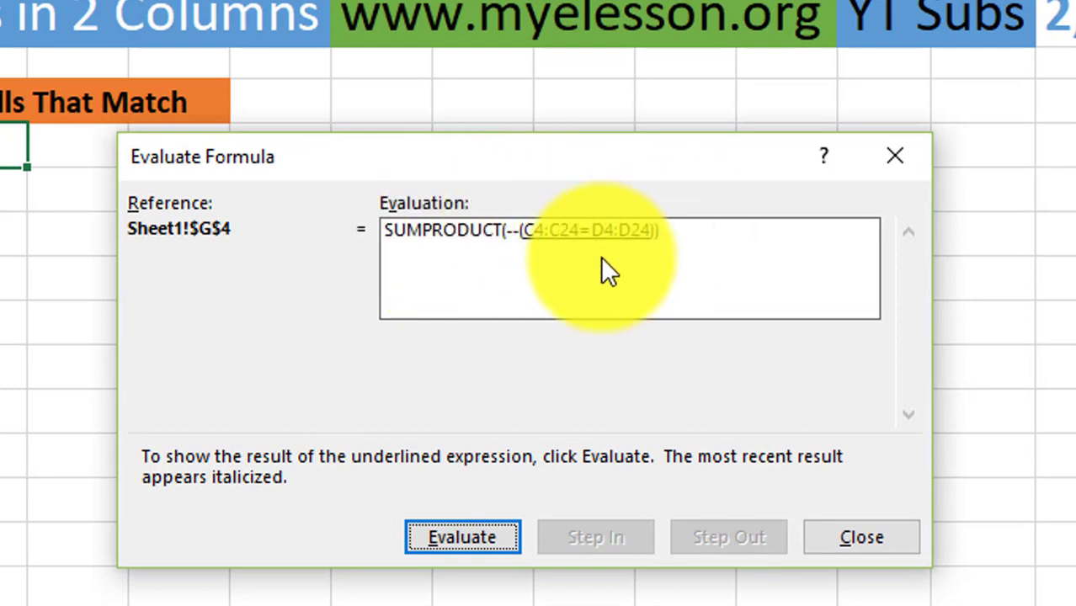
left_click(462, 538)
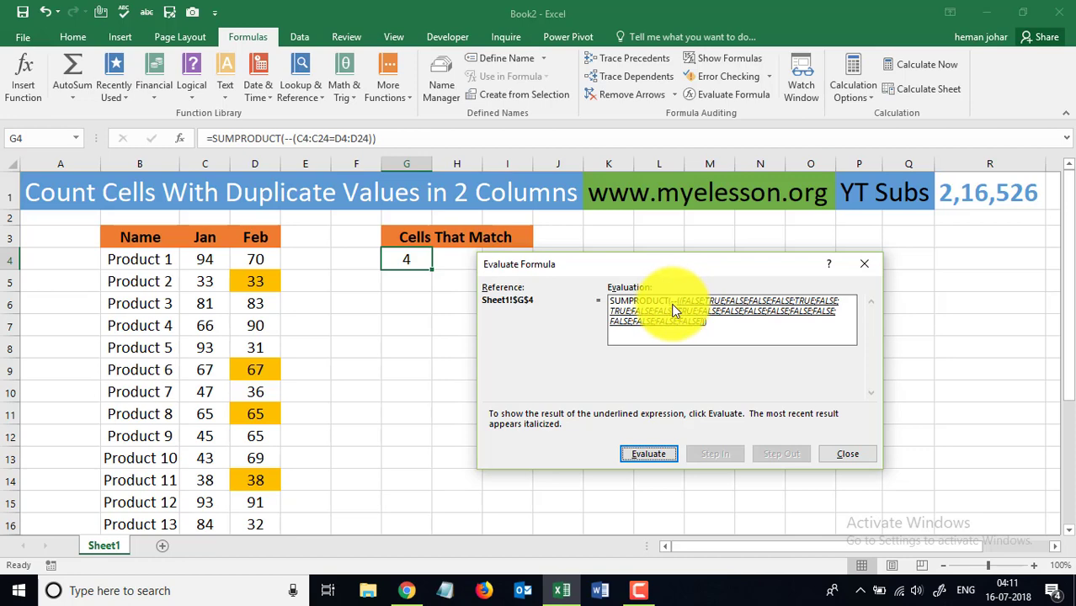
key("Escape")
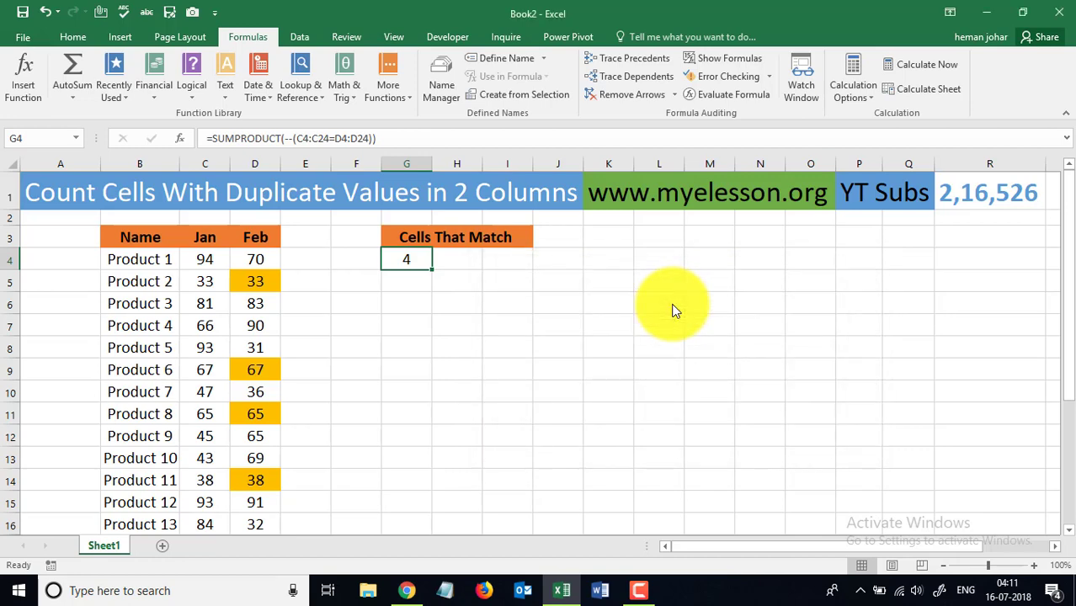
double_click(411, 258)
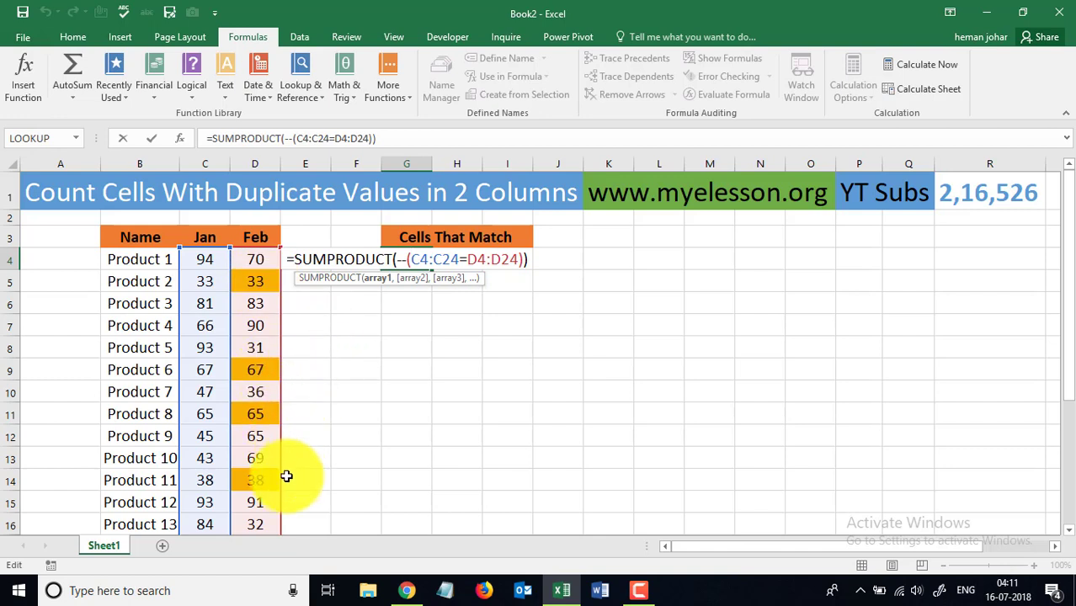
key("Return")
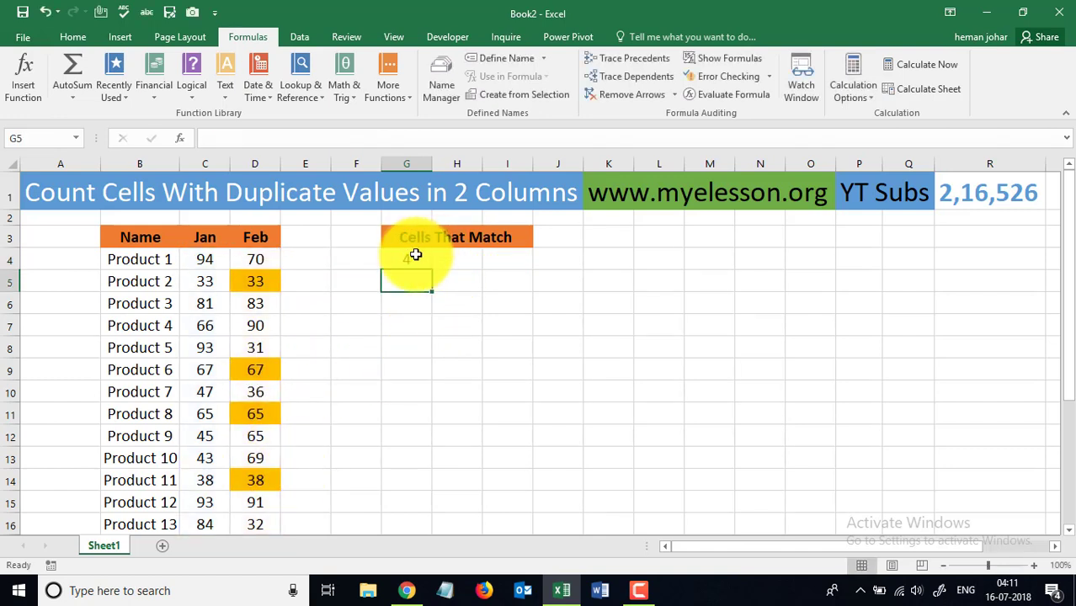
left_click(414, 256)
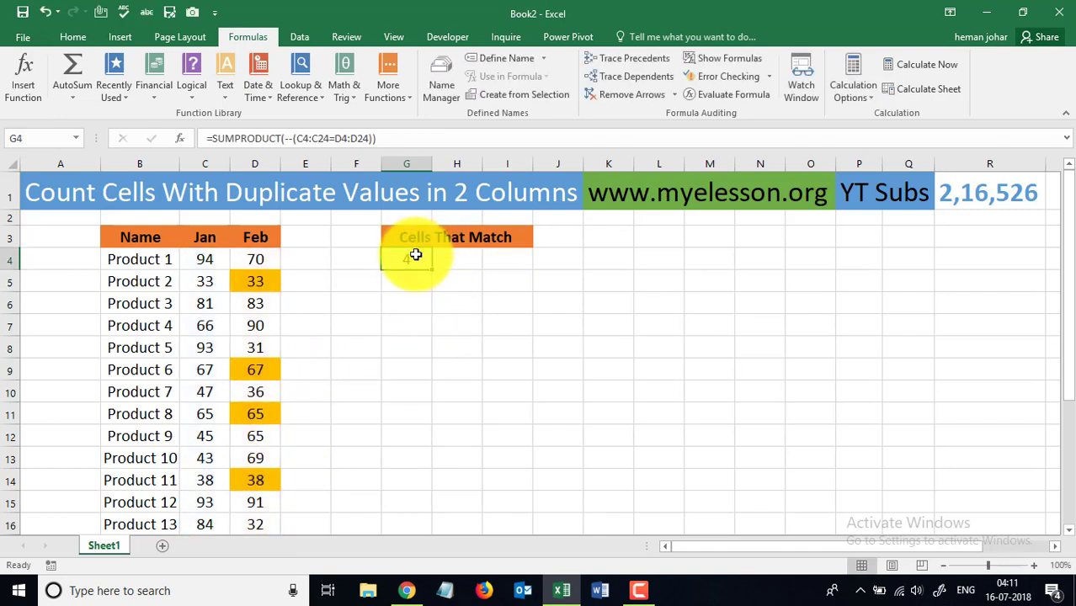